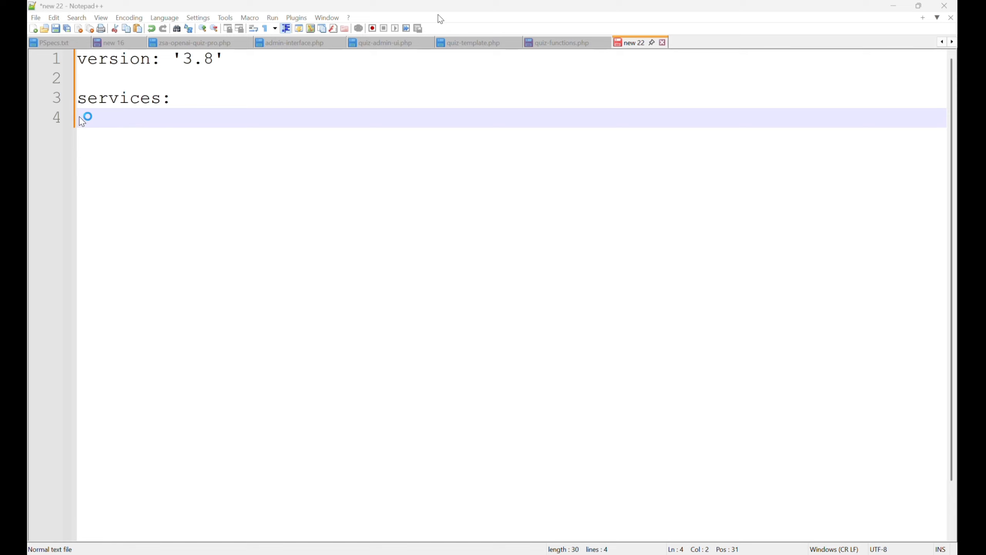
Add the mysql service with image mysql:8.0 and container name mysql-server
text(mysql:)
key(Return)
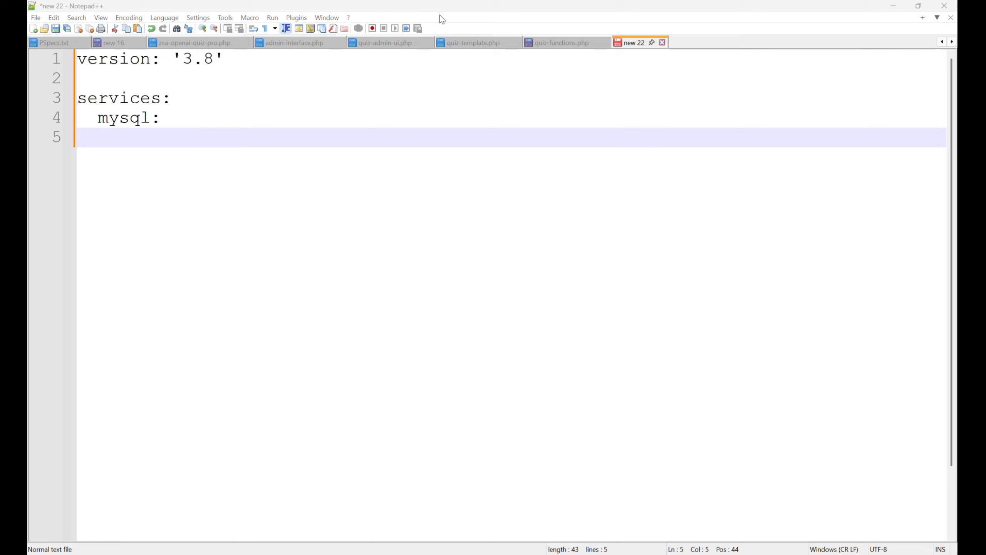
text(image: mysql:8.0)
key(Return)
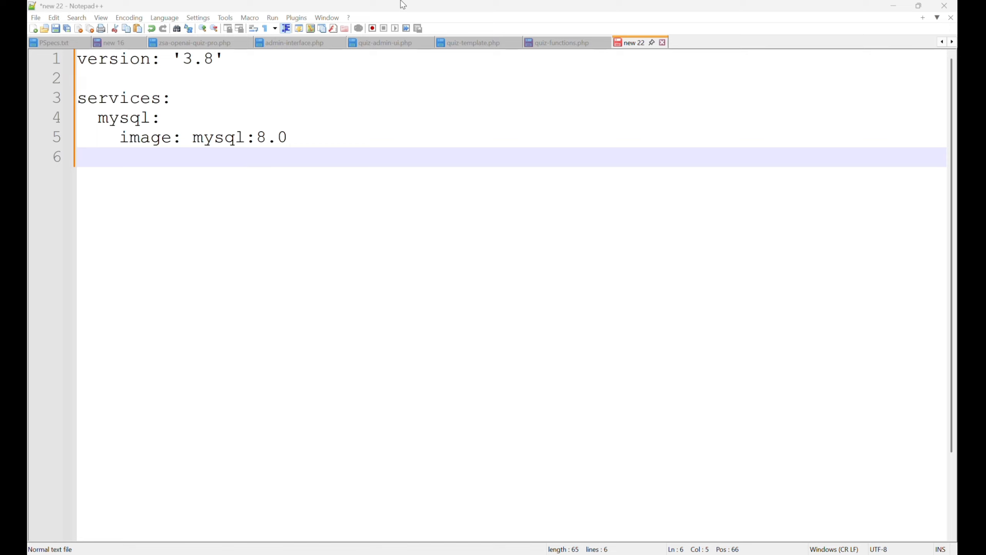
text(container_name: mysql-server)
key(Return)
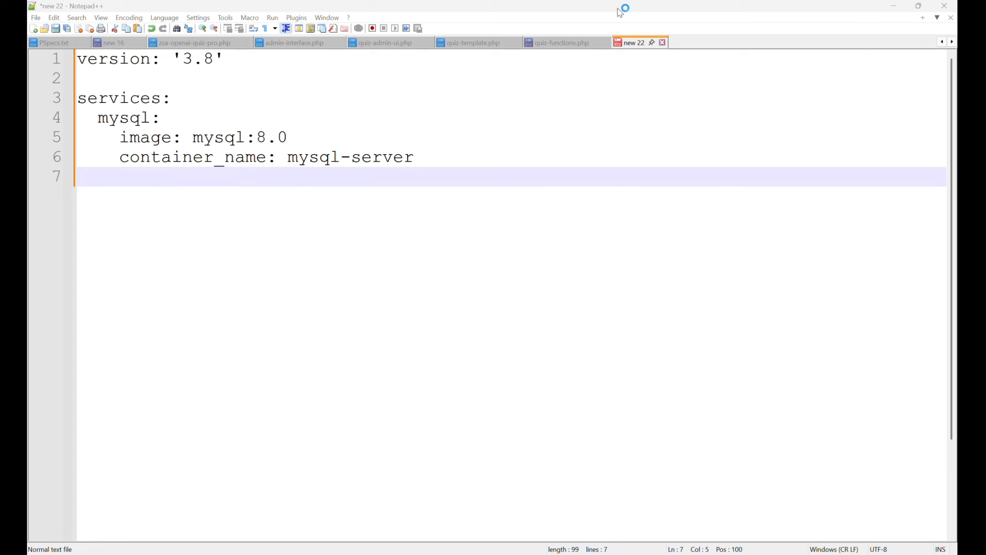
Give mysql an environment block with a root password and MYSQL_DATABASE sampledb
text(environment:)
key(Return)
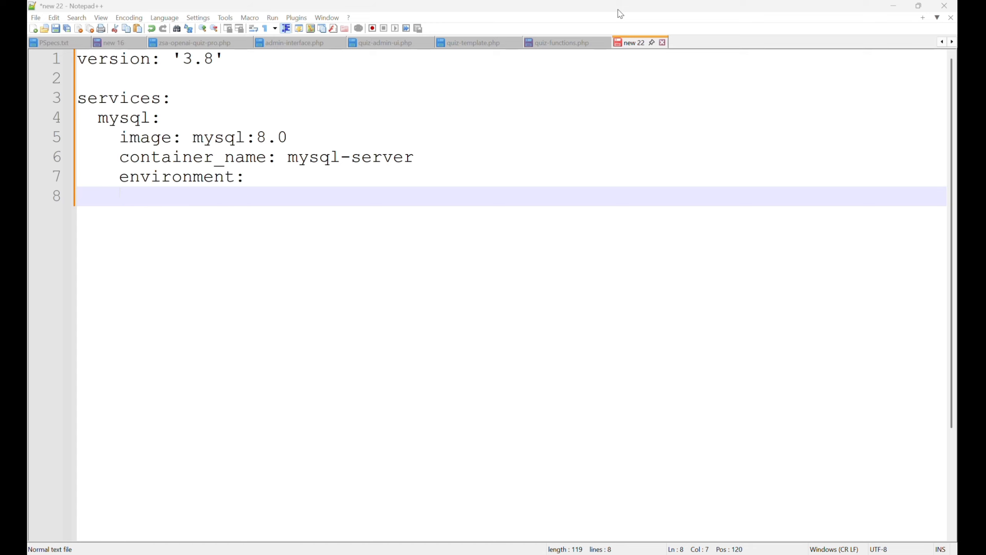
text(MYSQL_ROOT_PASSWORD: YourStrongPassword)
key(Return)
text(MYSQL_DATABASE: sampledb)
key(Return)
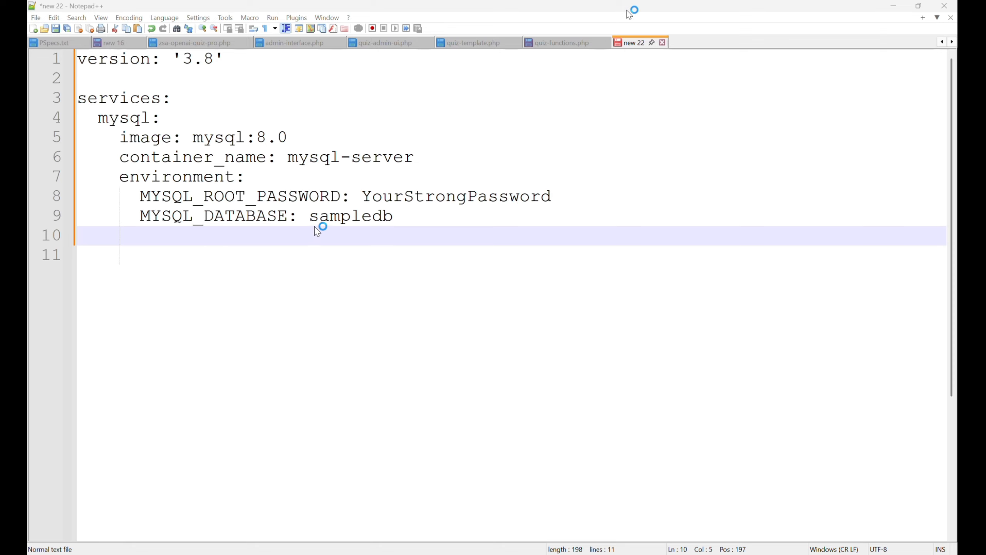
Add the 3306:3306 port and mysql_data volume, then begin the phpmyadmin service
text(ports:       - "3306:3306")
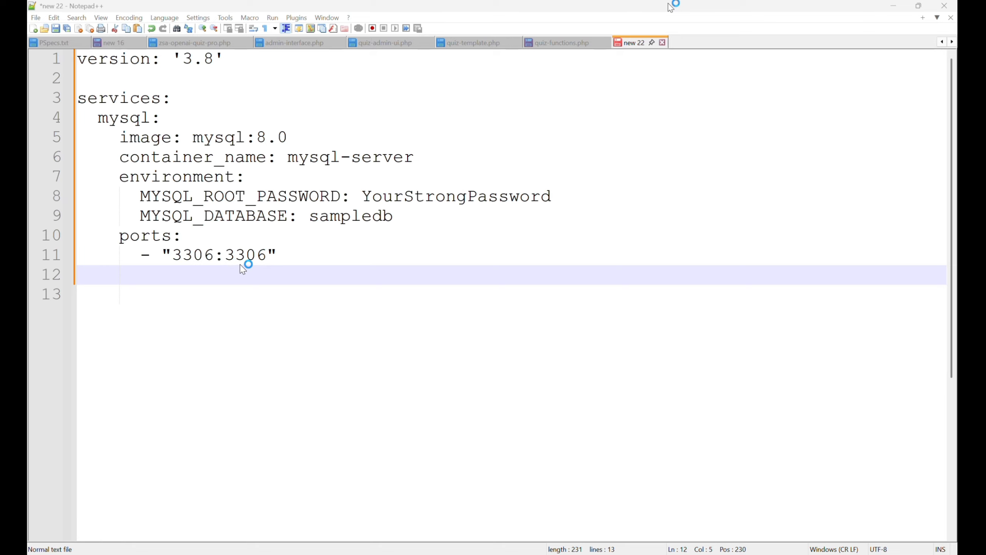
text(volumes:   - mysql_data:/var/lib/mysql)
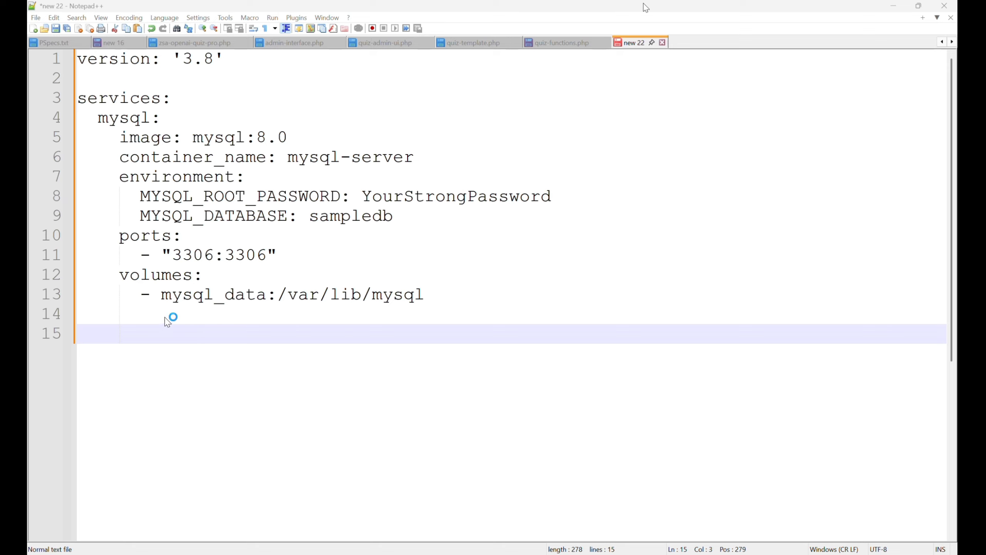
text(phpmyadmin:)
key(Return)
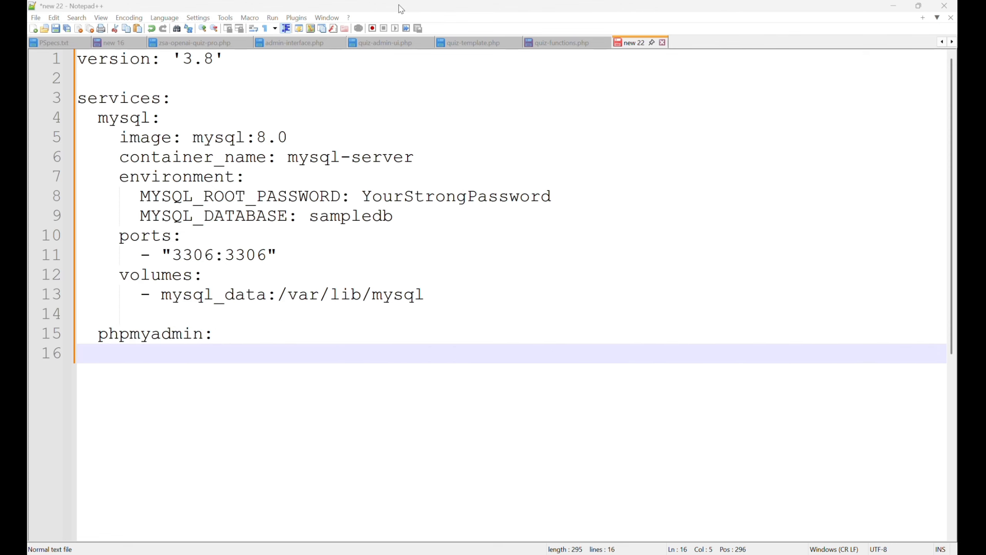
Fill phpmyadmin with image, PMA_HOST mysql, port 8080:80, mysql dependency and top-level mysql_data volume
text(image: phpmyadmin/phpmyadmin     container_name: phpmyadmin)
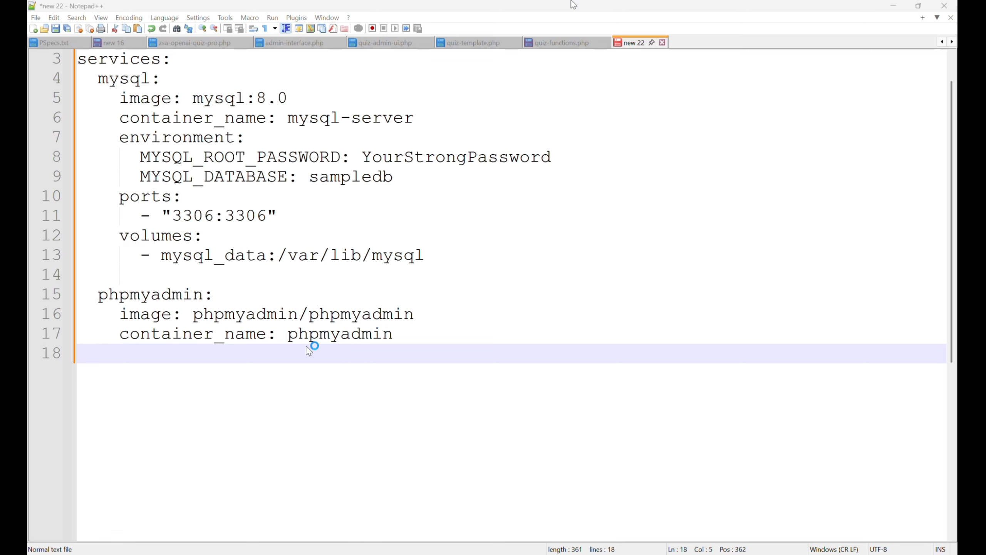
text(environment:       PMA_HOST: mysql       PMA_PORT: 3306)
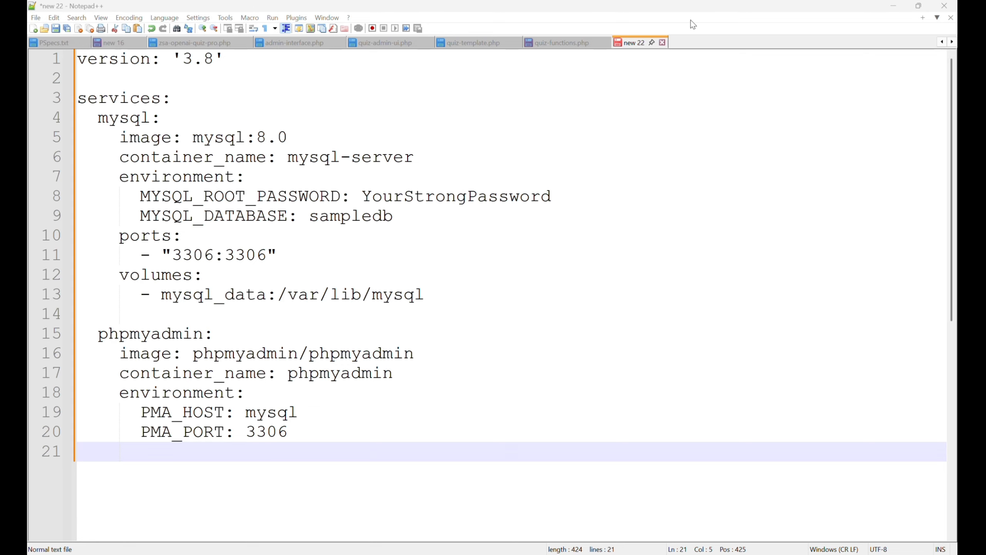
text(ports:       - "8080:80")
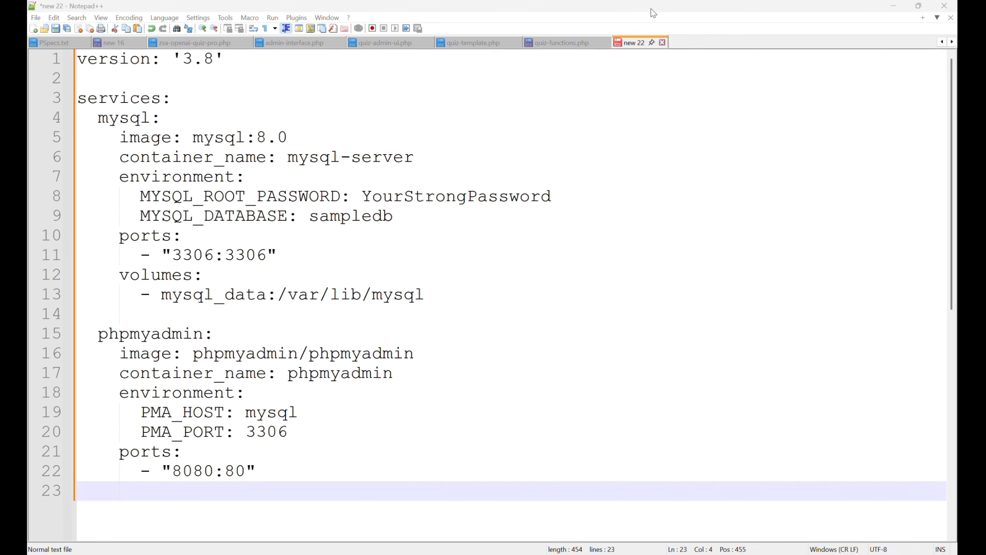
text(depends_on:       - mysql volumes:   mysql_data:)
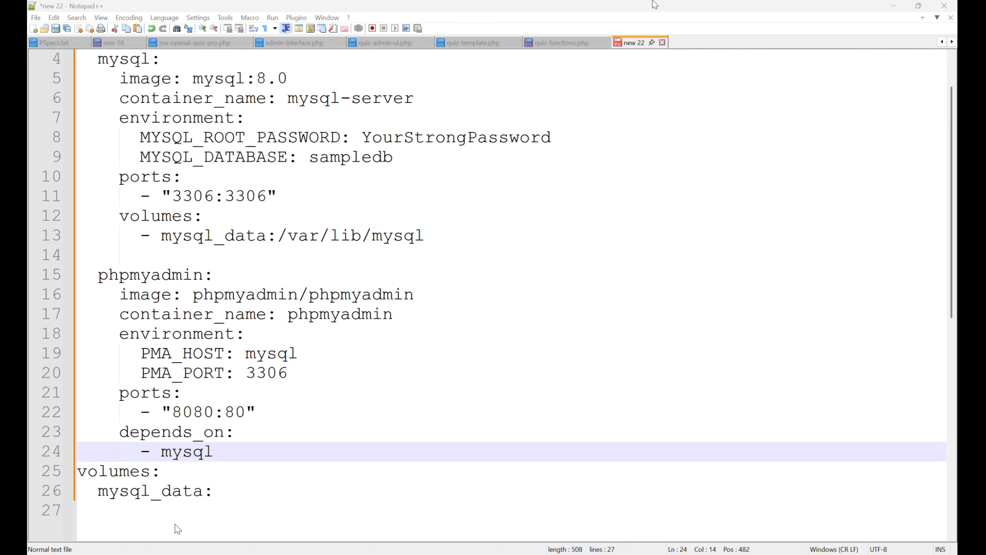
key(ctrl+s)
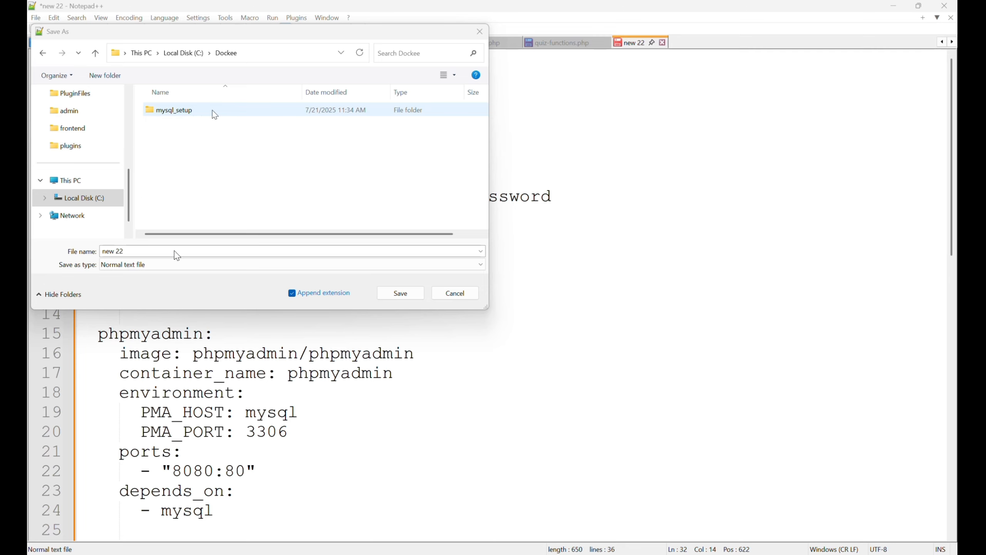
Save the compose file as docker-compose.yml in C:\Dockee\mysql_setup
double_click(178, 111)
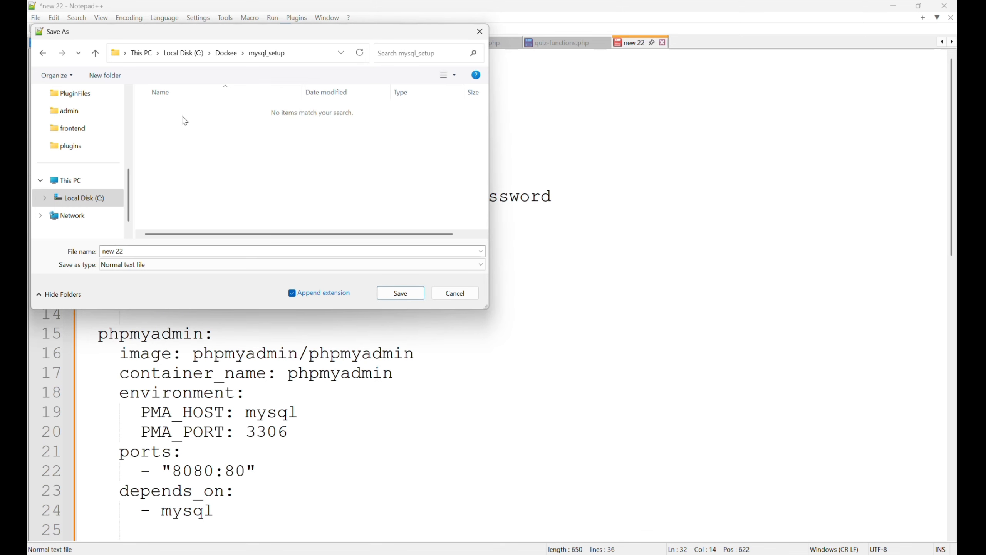
click(133, 251)
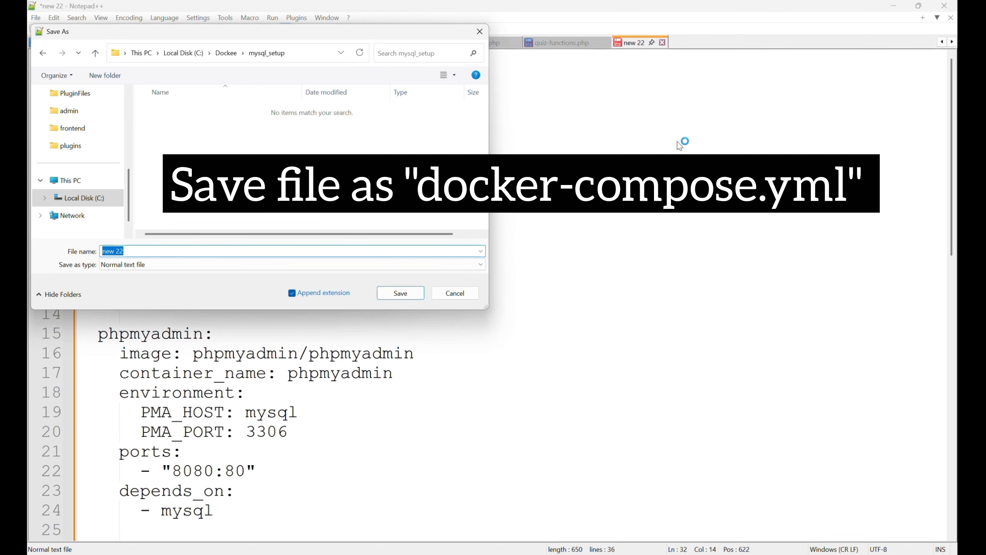
text(docker-compose.yml)
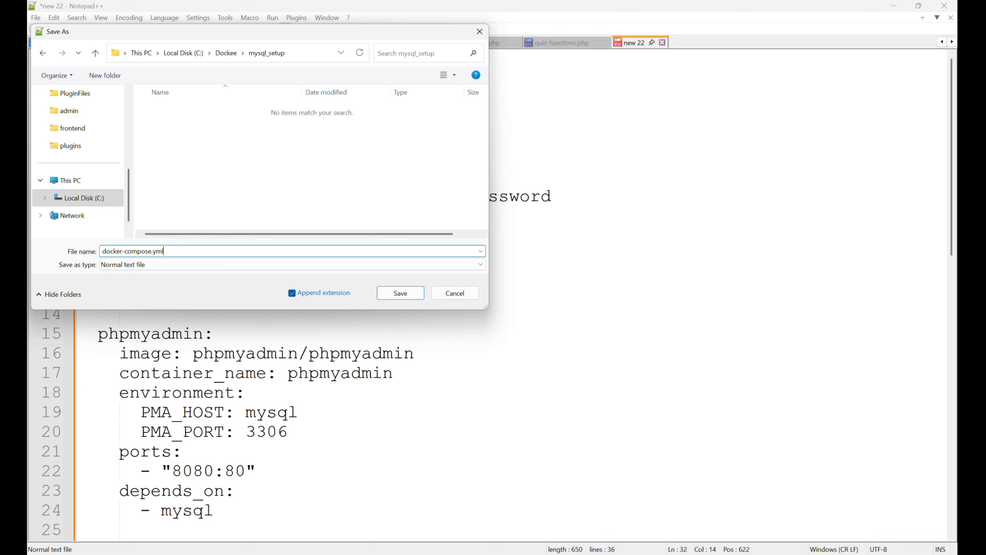
key(Return)
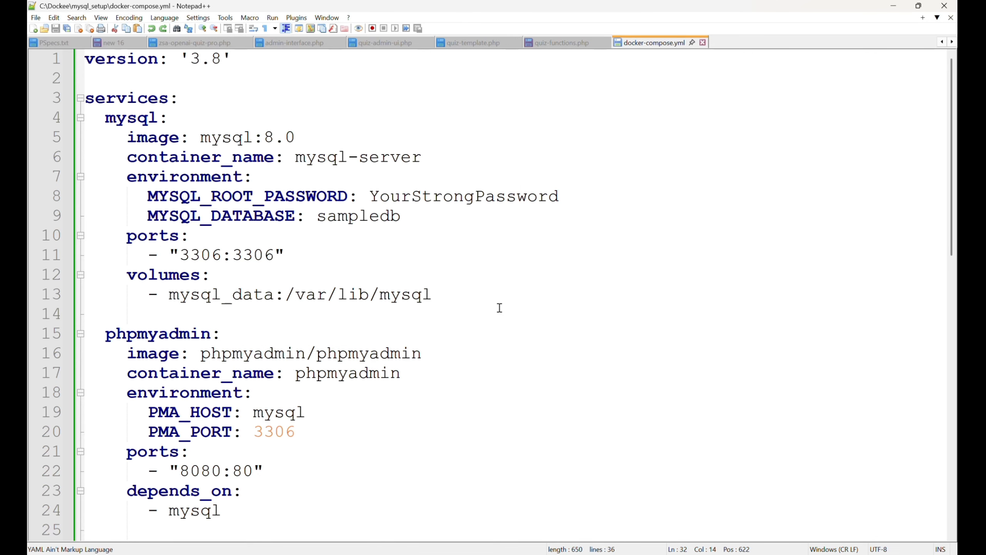
key(super)
text(d)
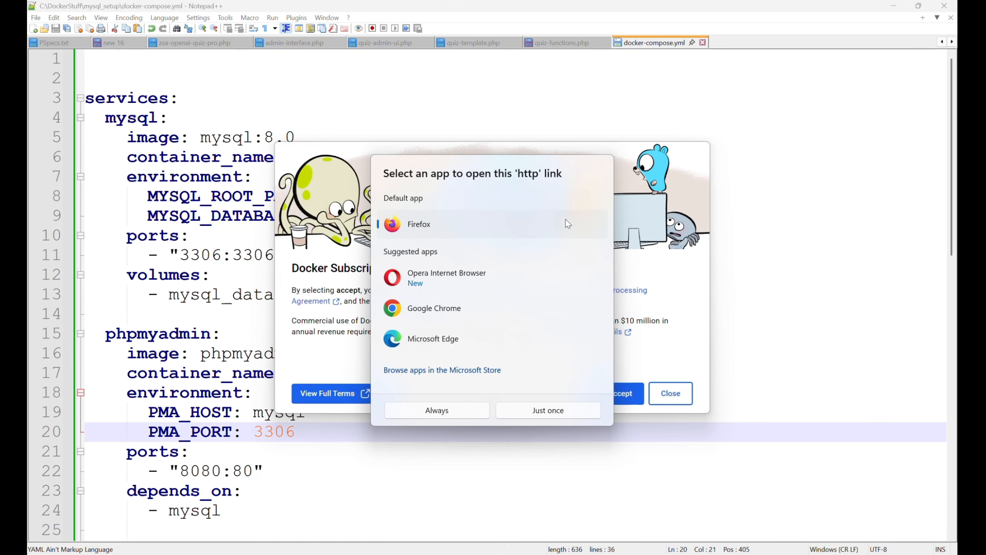
Always open web links with Firefox, accept the Docker subscription agreement, and skip Docker sign-in
click(468, 416)
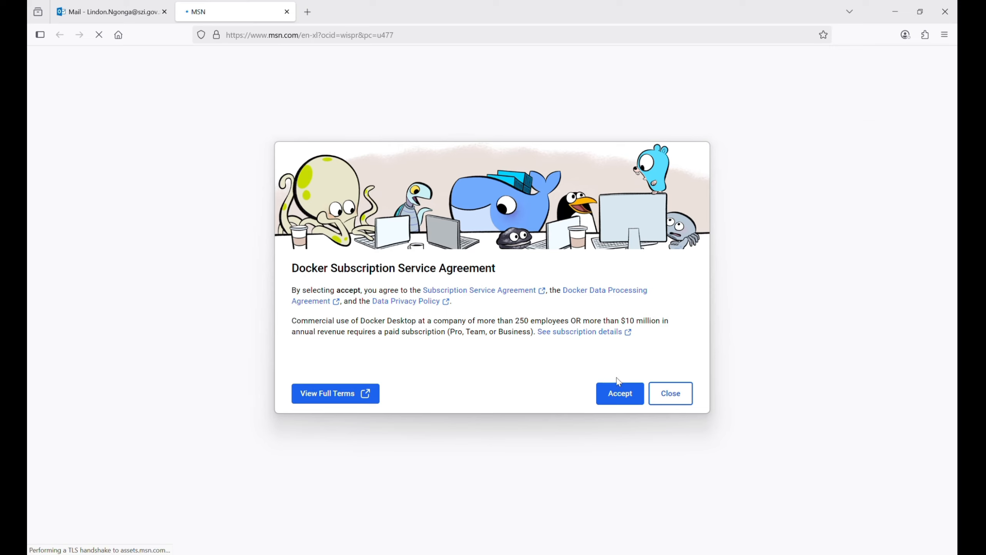
click(621, 394)
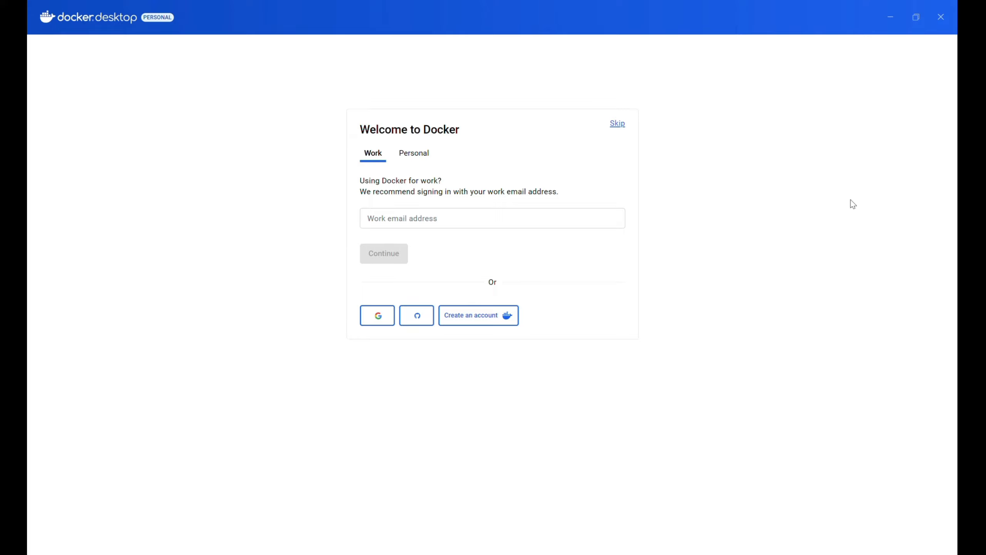
click(415, 157)
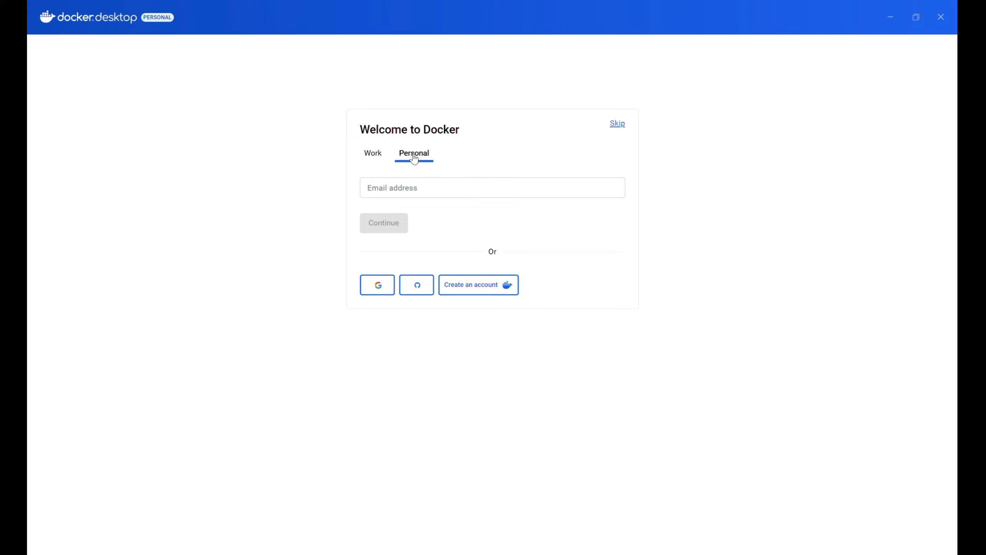
click(617, 125)
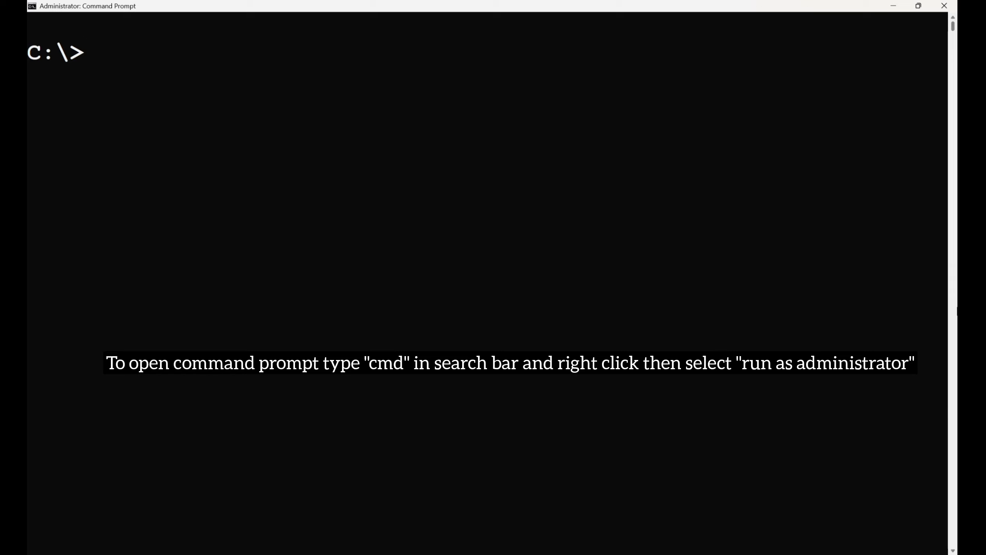
Enter a cd command, Tab-completing toward the Docker- project folder
text(cd)
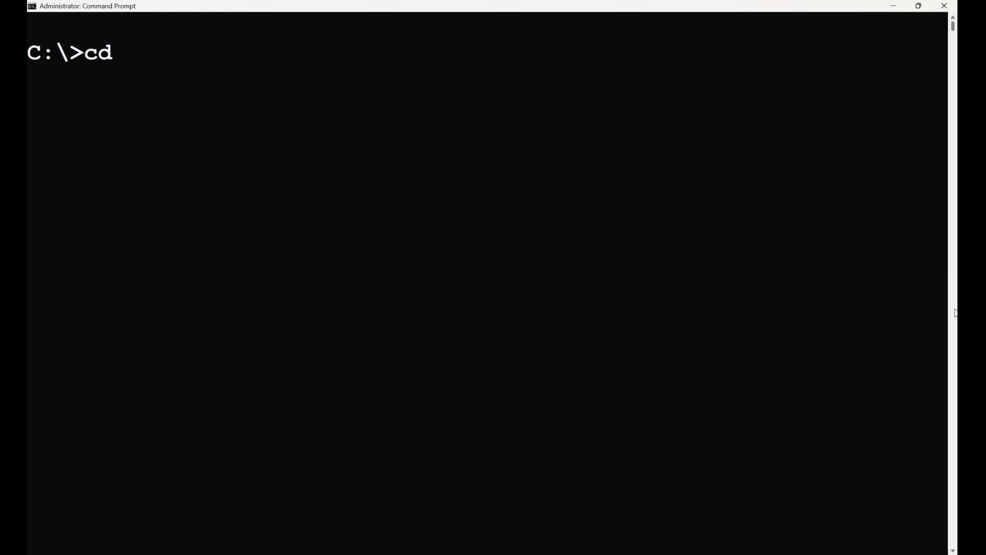
text( Doc)
key(Tab)
text(-)
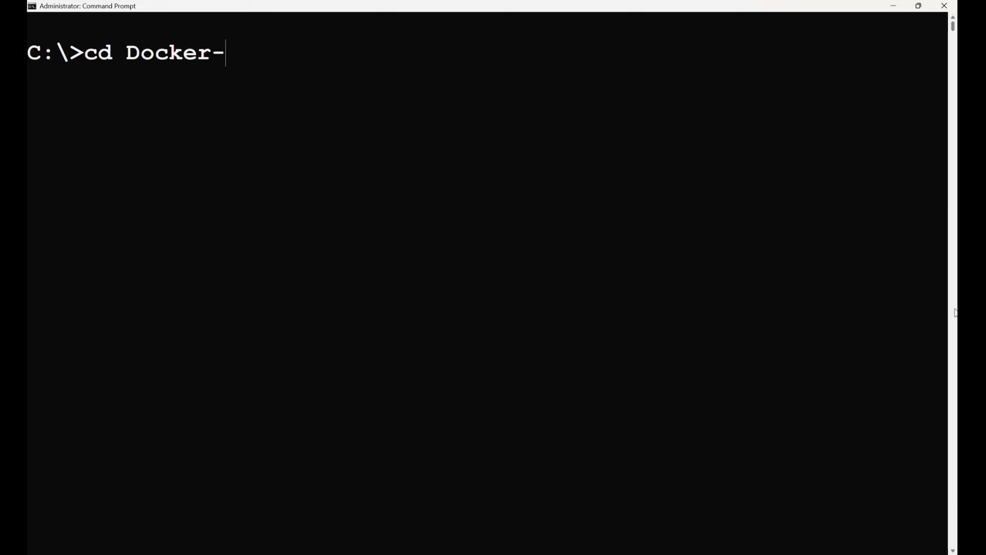
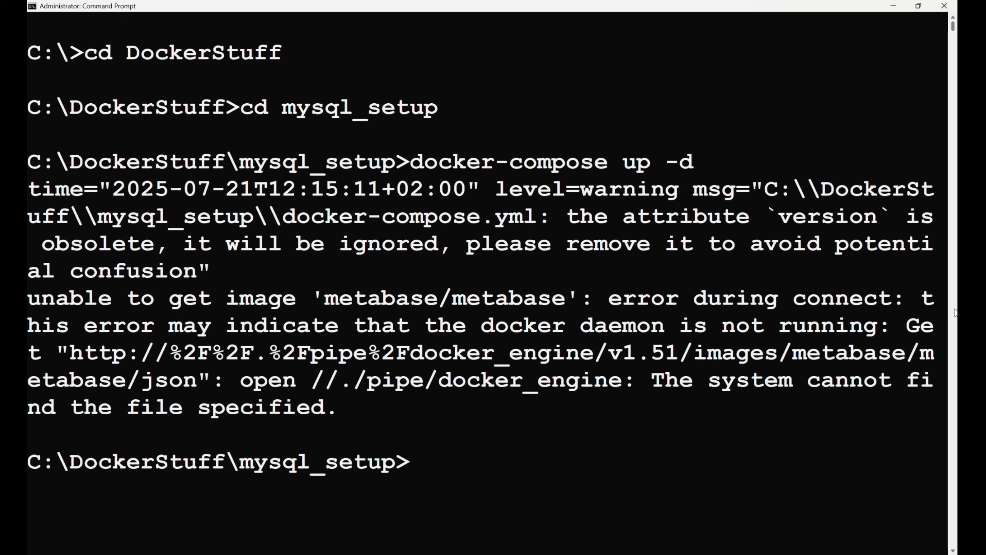
After the Docker daemon error, switch to docker-compose.yml in Notepad++ to fix it
key(alt+Tab)
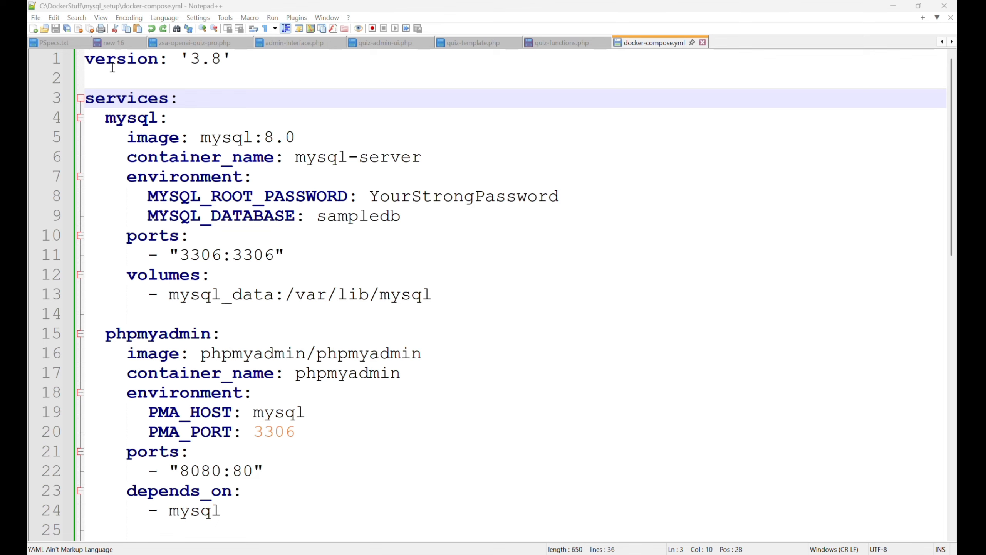
Delete the obsolete version: '3.8' line from the top of docker-compose.yml
click(238, 60)
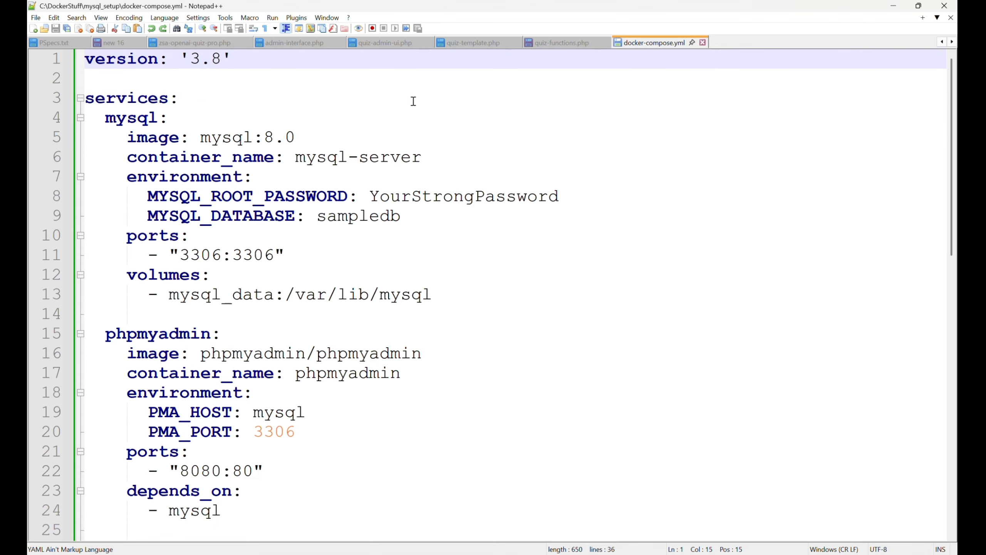
key(BackSpace)
key(BackSpace)
key(BackSpace)
key(BackSpace)
key(BackSpace)
key(BackSpace)
key(BackSpace)
key(BackSpace)
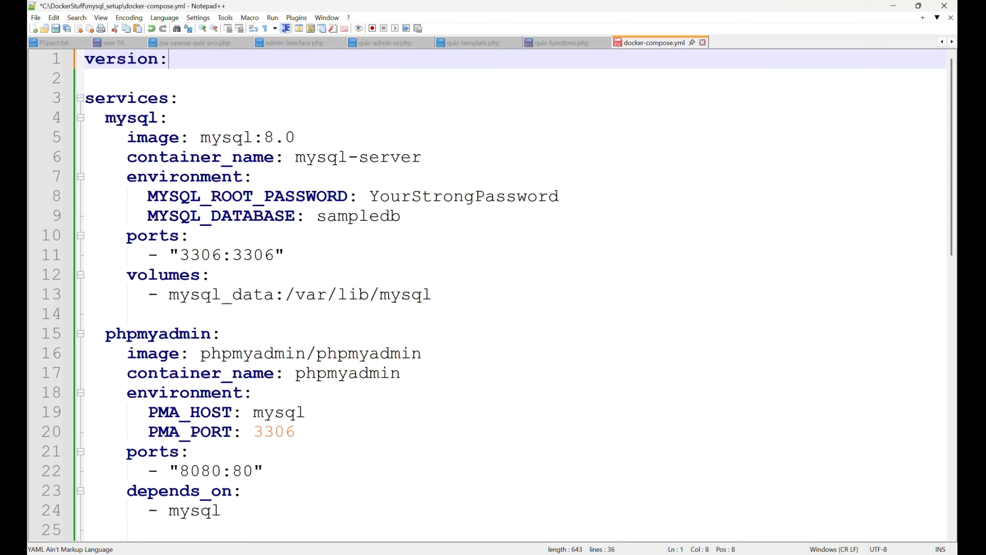
key(BackSpace)
key(BackSpace)
key(BackSpace)
key(BackSpace)
key(BackSpace)
key(BackSpace)
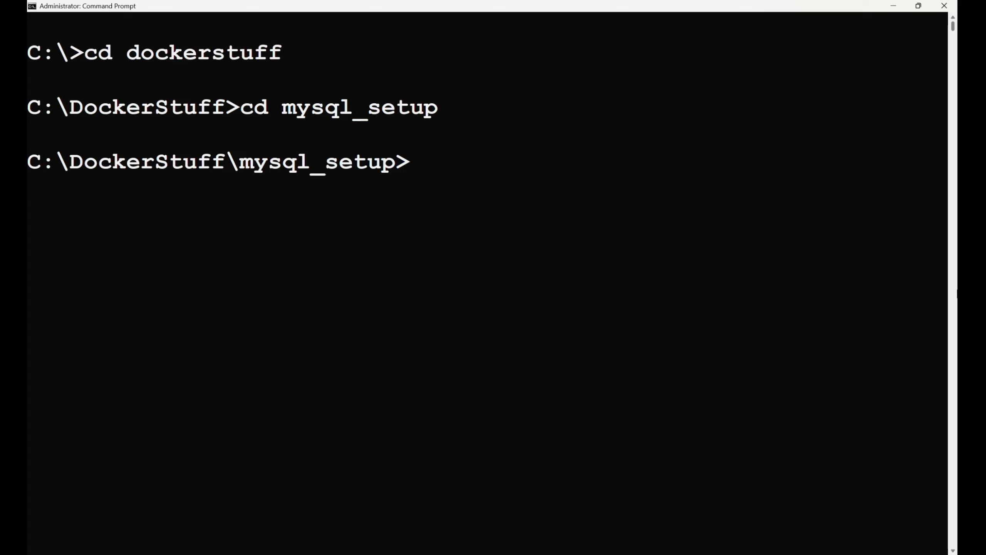
Run docker-compose up -d to start the mysql-server, phpmyadmin and metabase containers
text(docker)
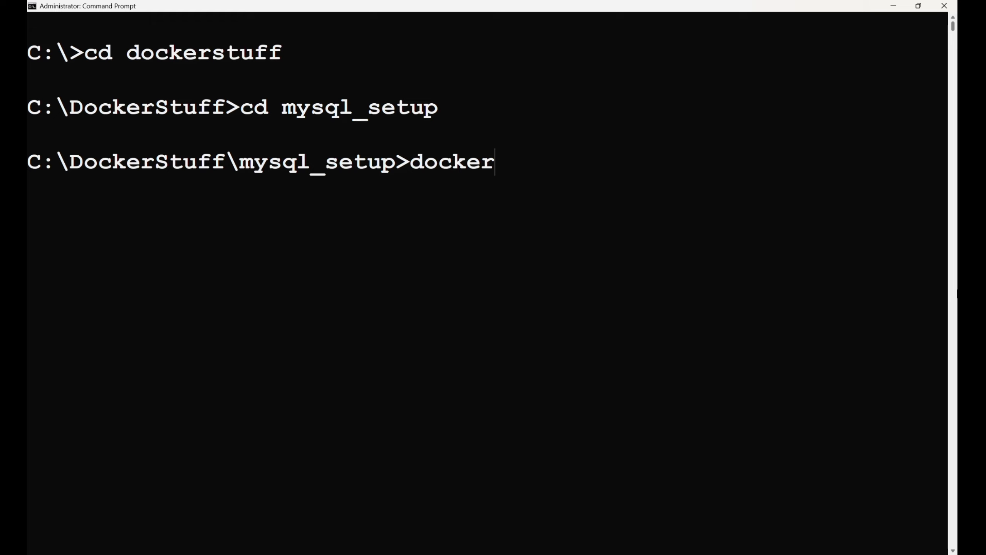
text(-compose)
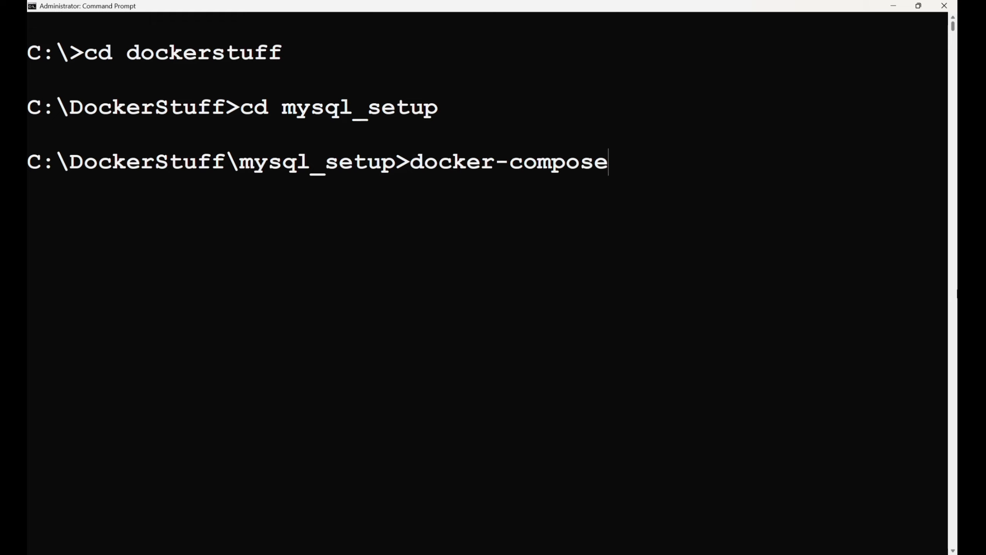
text( up -d)
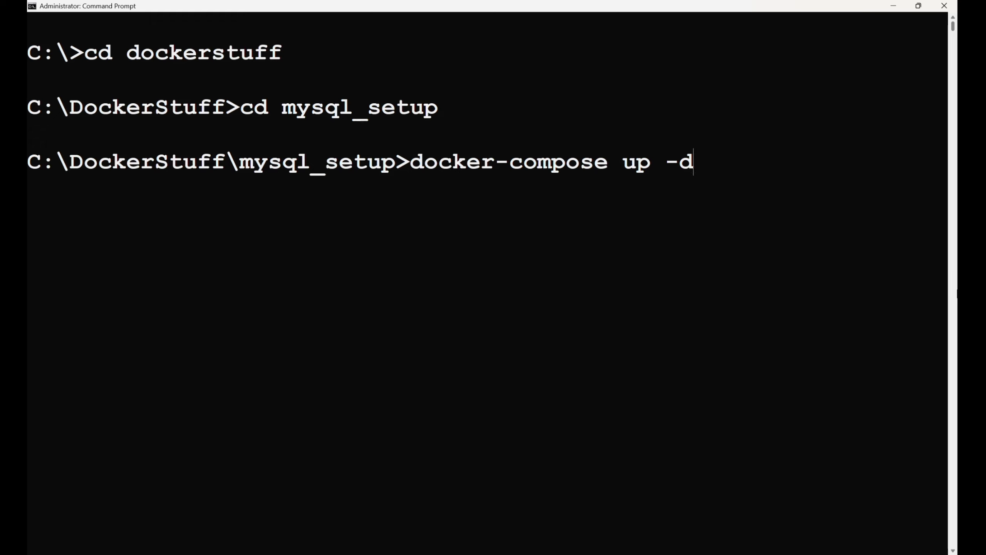
key(Return)
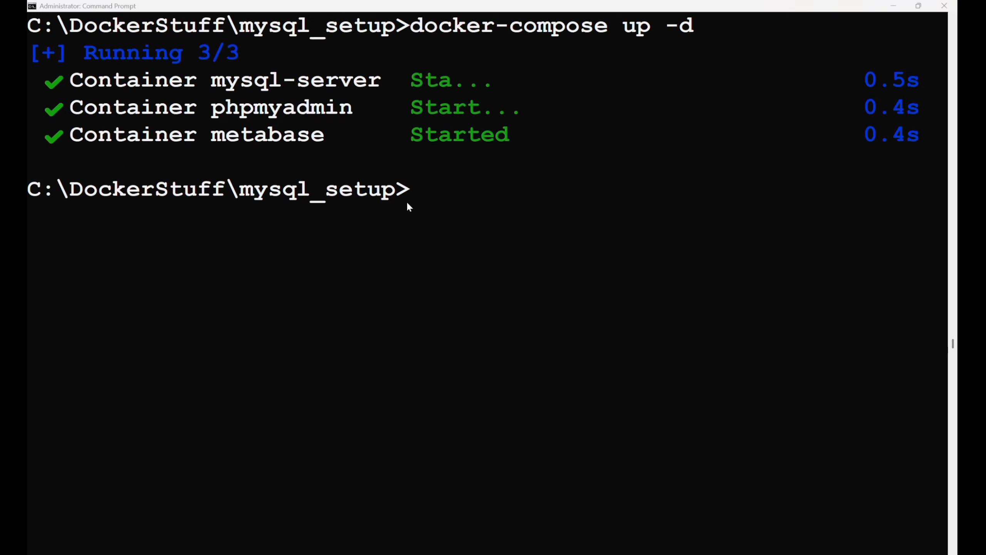
List the compose containers' status with docker-compose ps
click(440, 184)
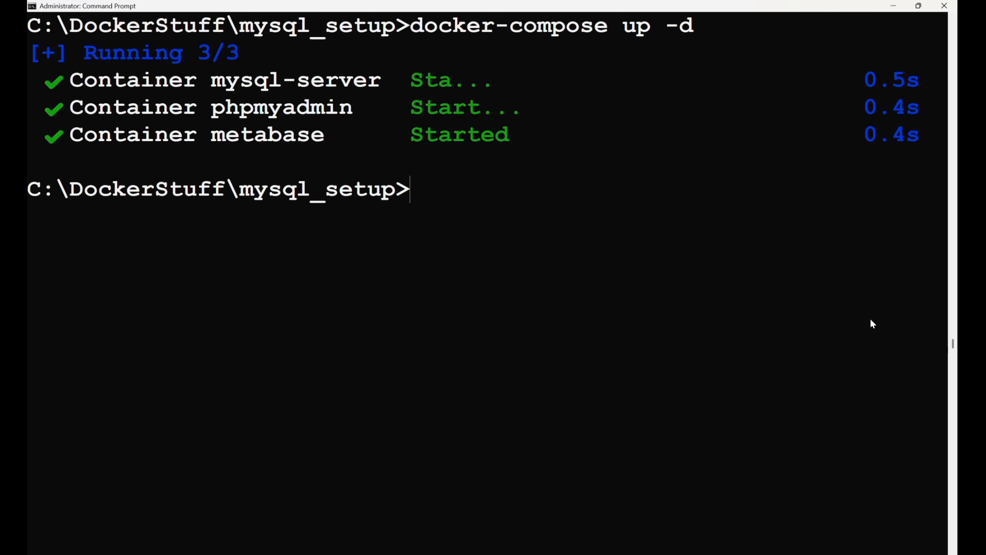
text(docker-comp)
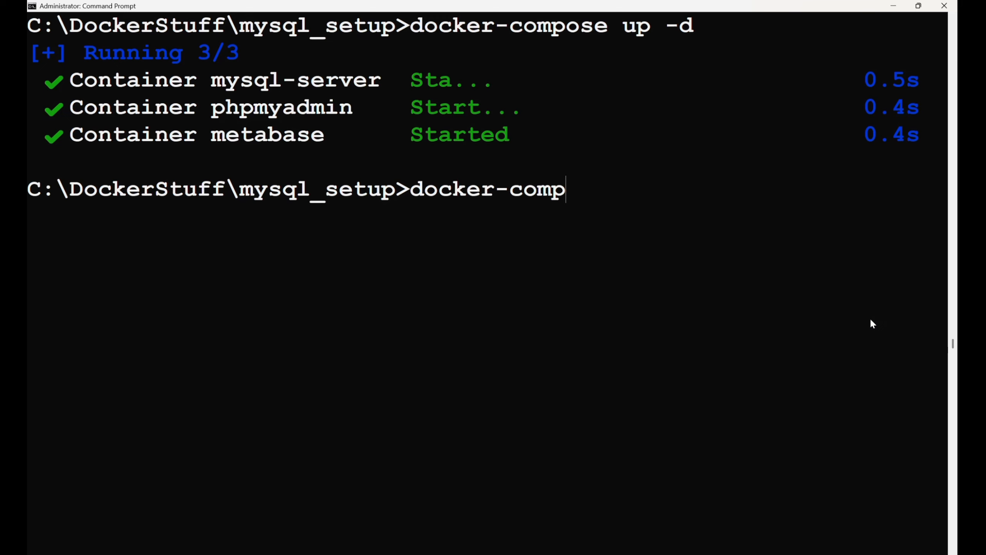
text(ose ps)
key(Return)
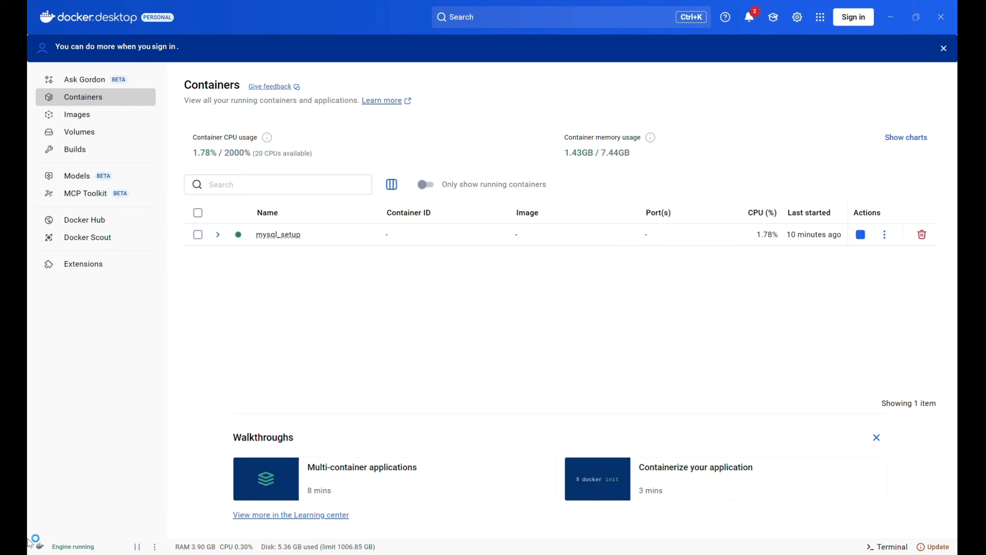
Expand mysql_setup in Docker Desktop and open phpmyadmin's 8080:80 link at localhost:8080
click(217, 236)
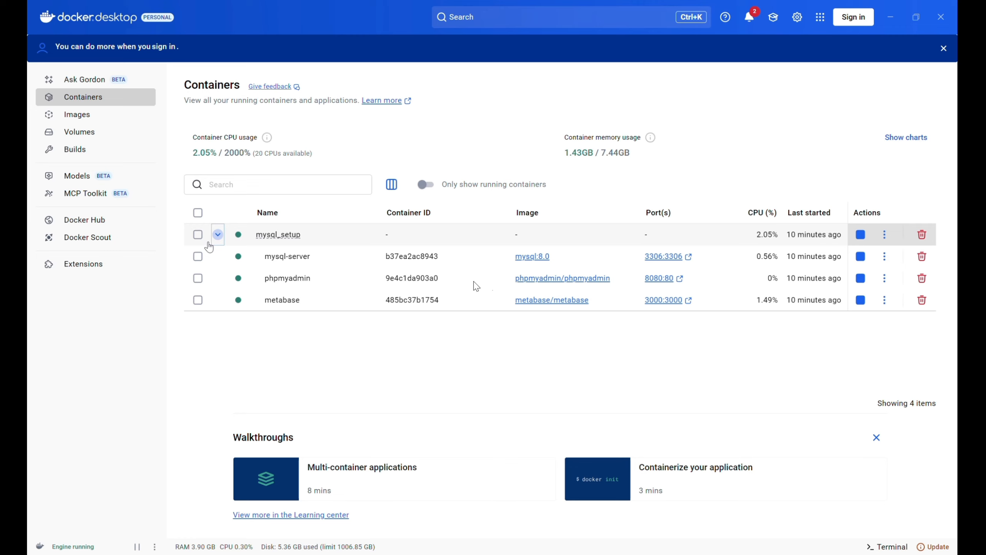
click(658, 279)
click(674, 277)
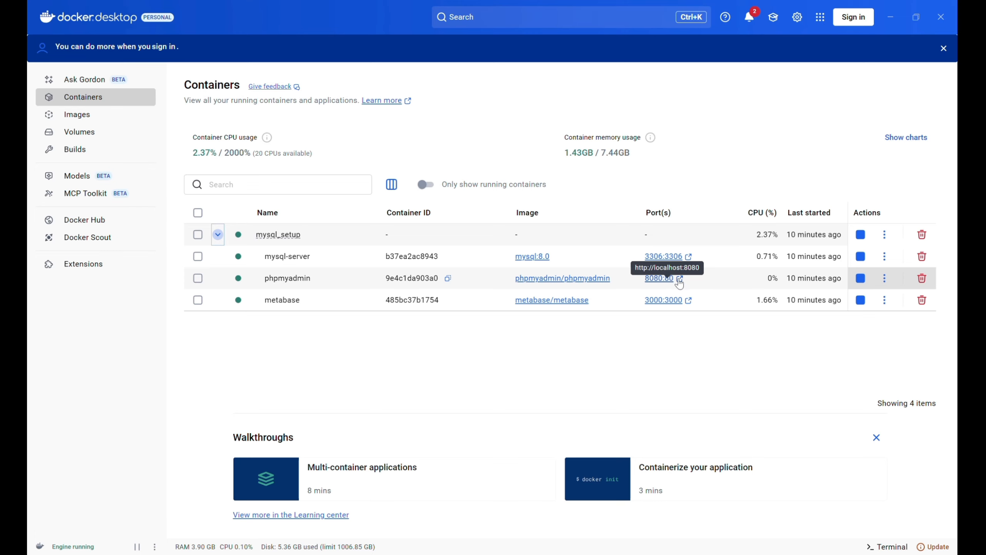
click(667, 280)
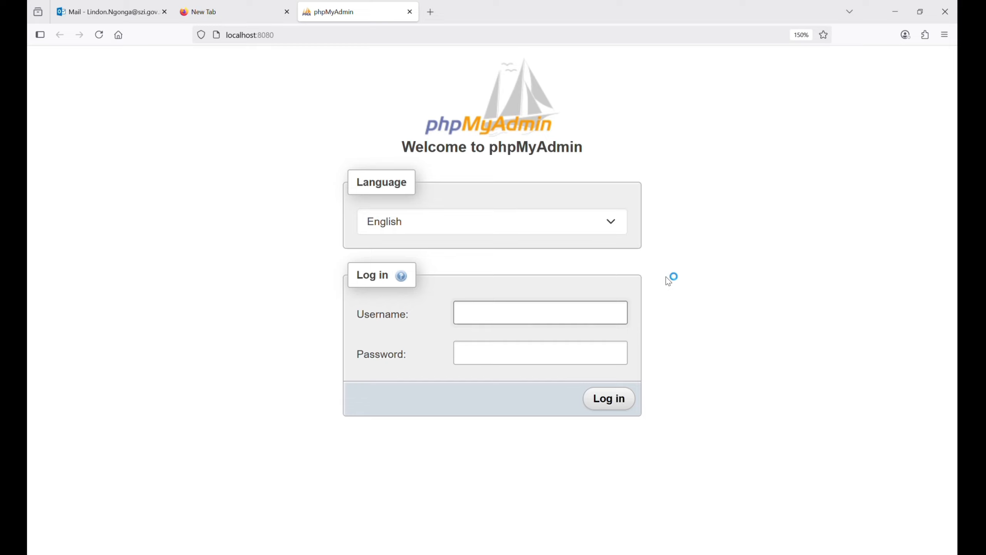
Enter root as the phpMyAdmin username, then switch to Notepad++ to find the password
click(488, 310)
text(root)
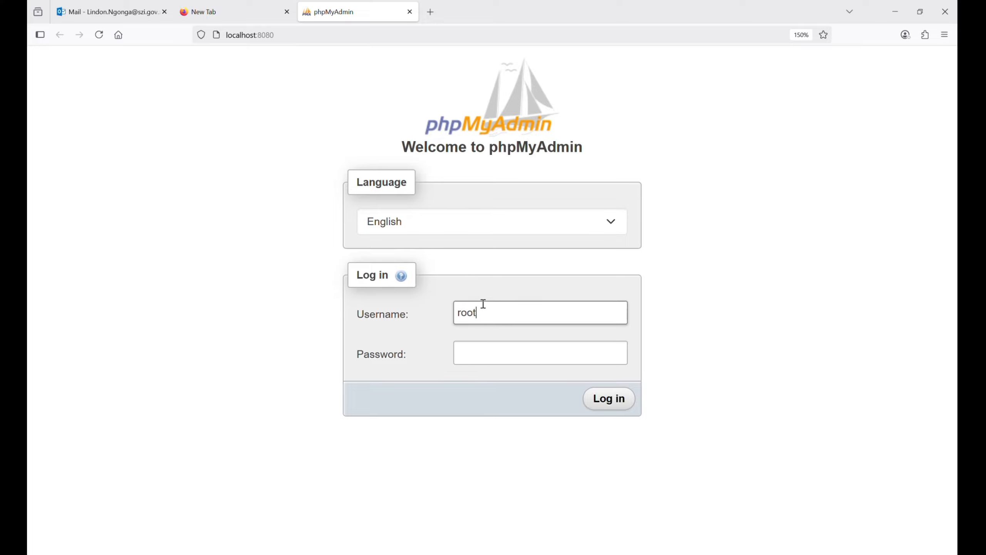
click(488, 353)
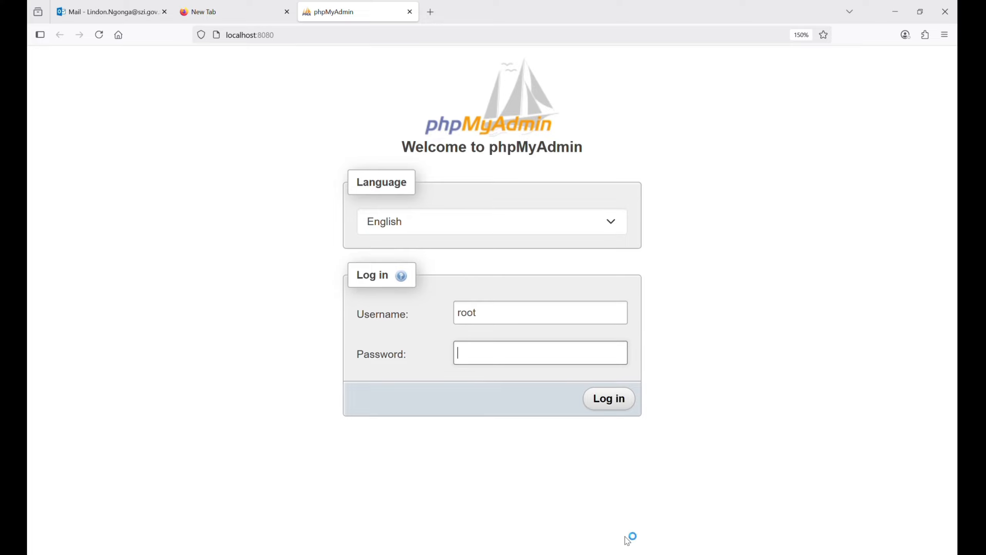
mouse_move(622, 553)
click(604, 528)
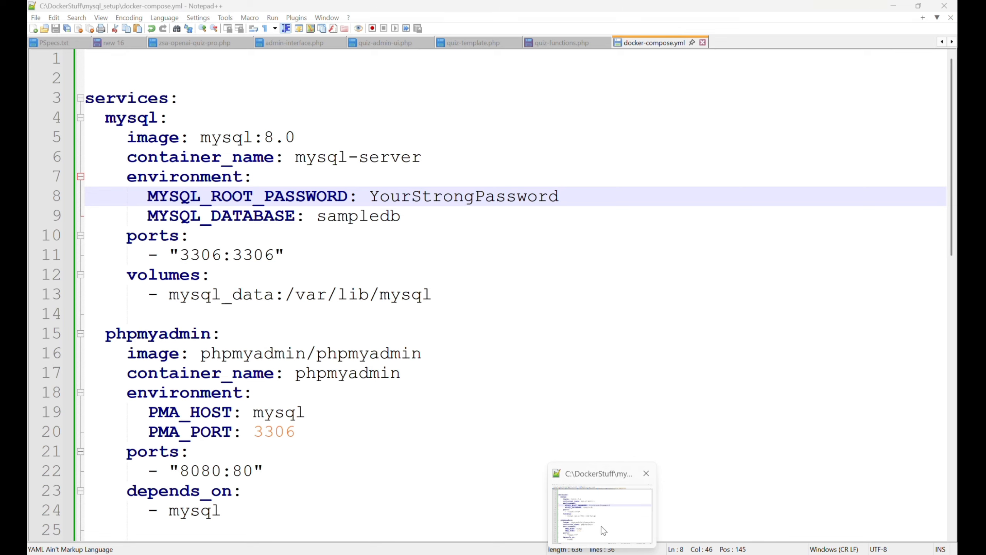
Copy the MYSQL_ROOT_PASSWORD value from docker-compose.yml into phpMyAdmin's Password field
click(603, 529)
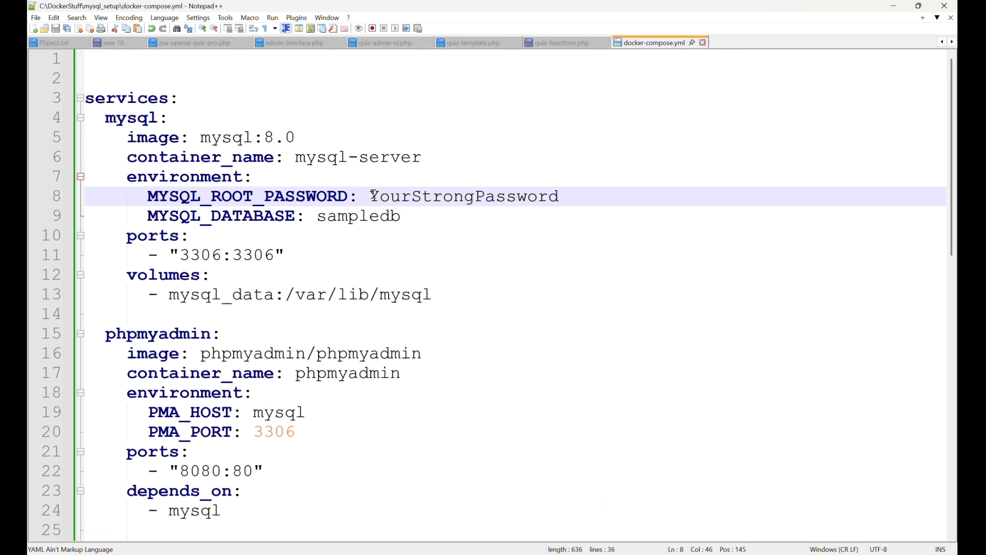
drag(371, 196, 561, 196)
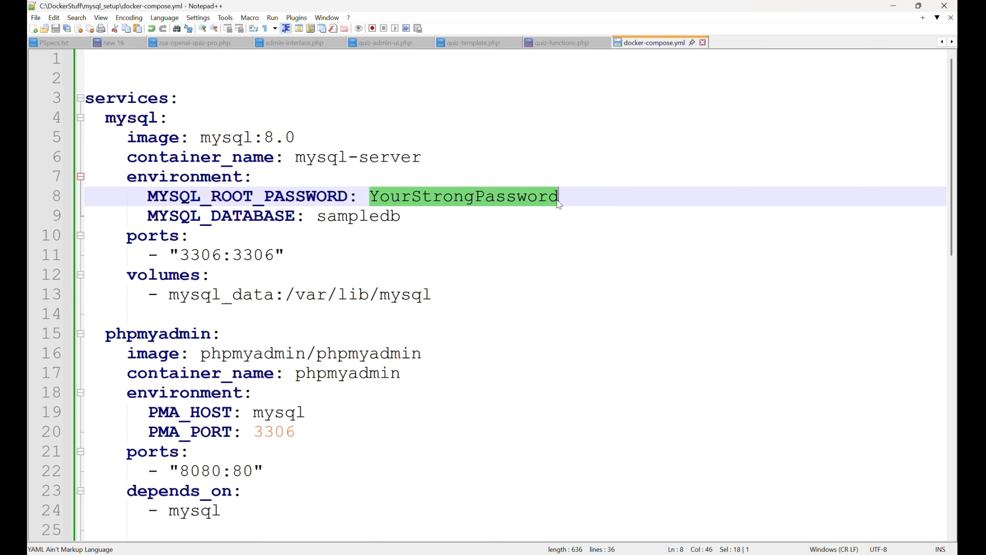
key(alt+Tab)
click(493, 352)
key(ctrl+v)
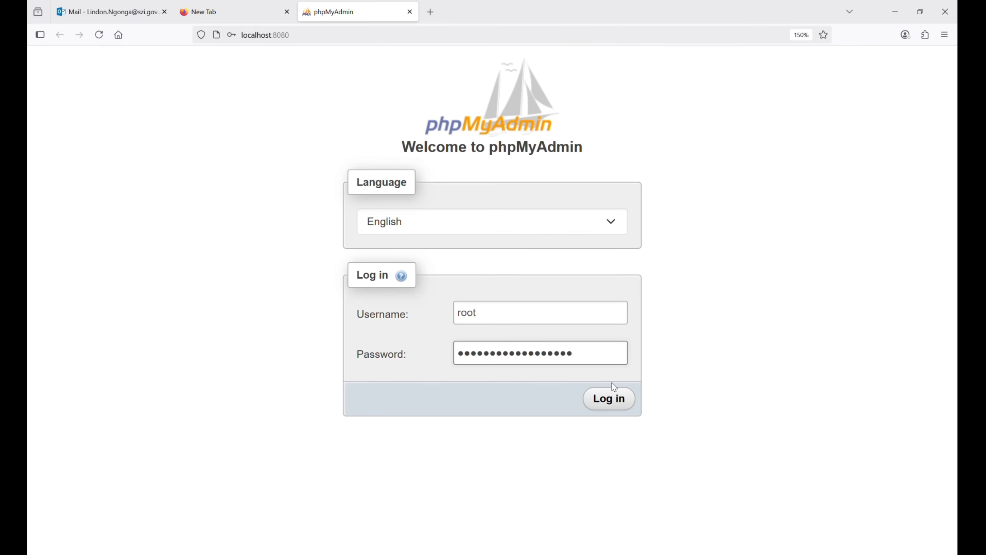
Log in to phpMyAdmin as root, declining Firefox's save-password prompt, to see sampledb
click(608, 400)
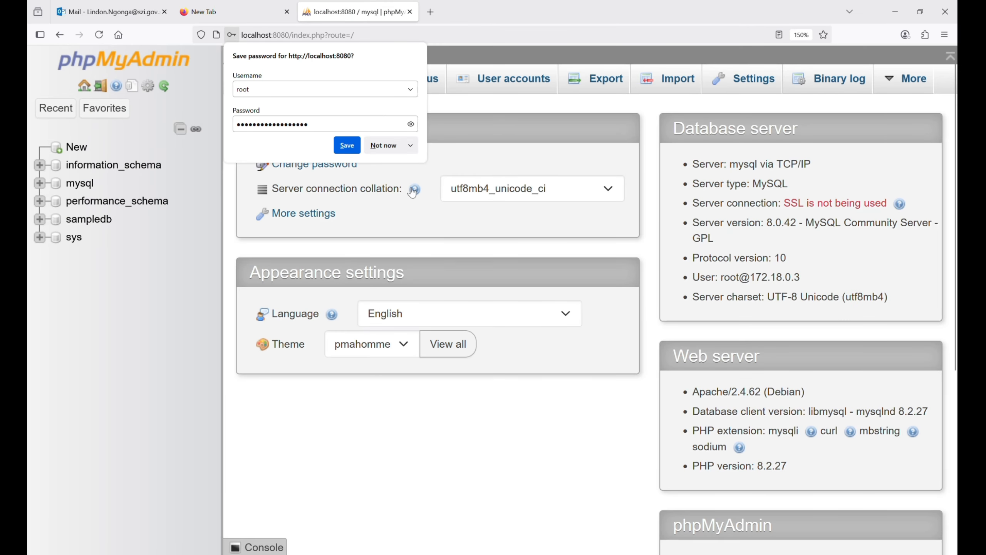
click(387, 144)
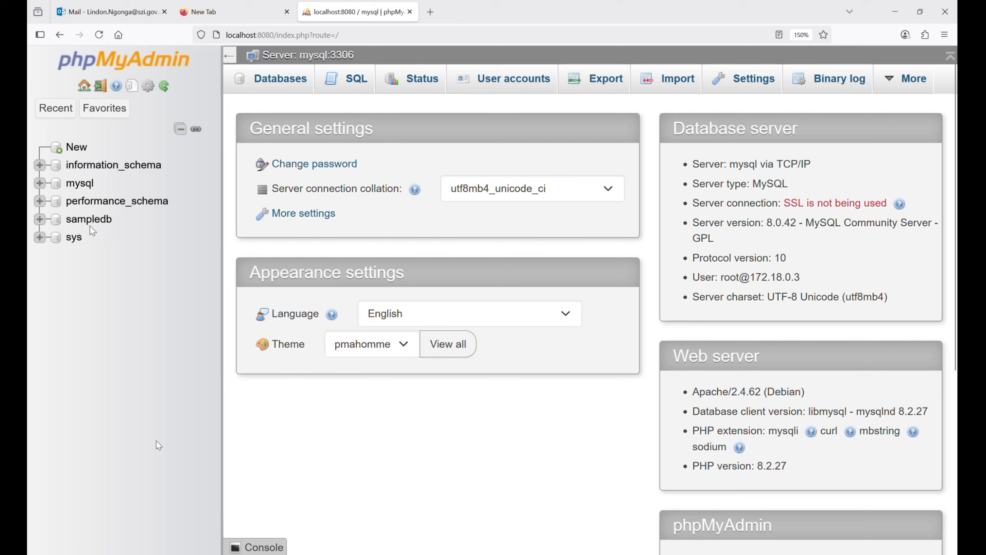
click(554, 554)
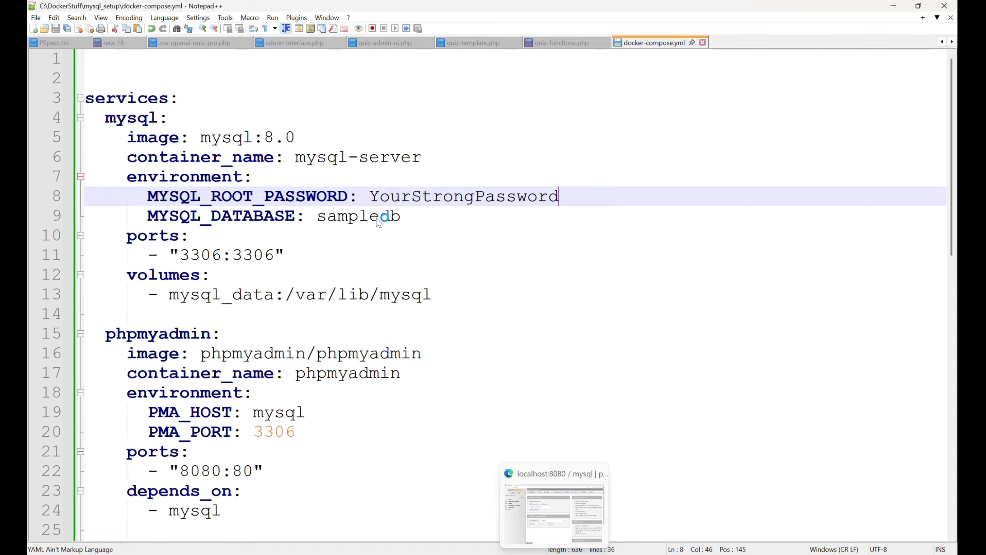
key(alt+Tab)
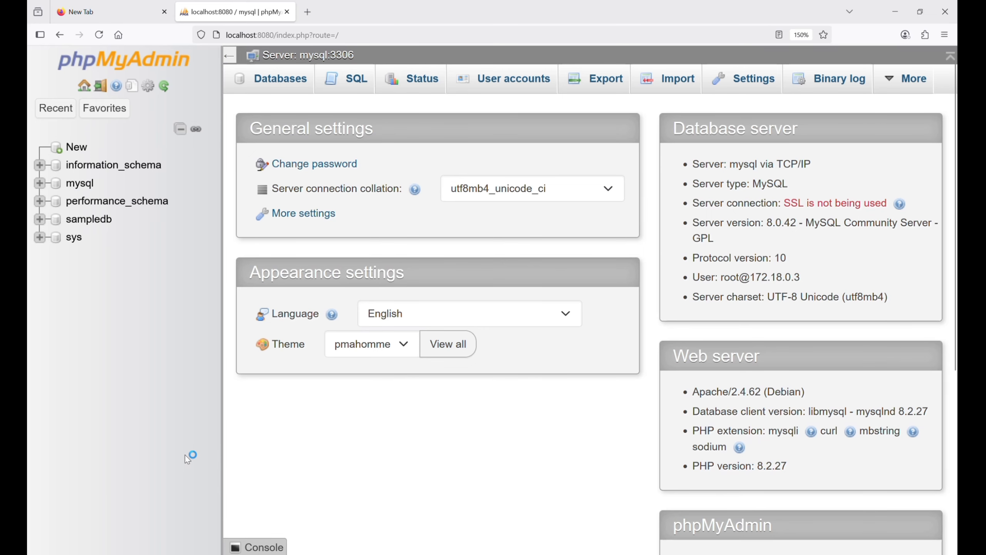